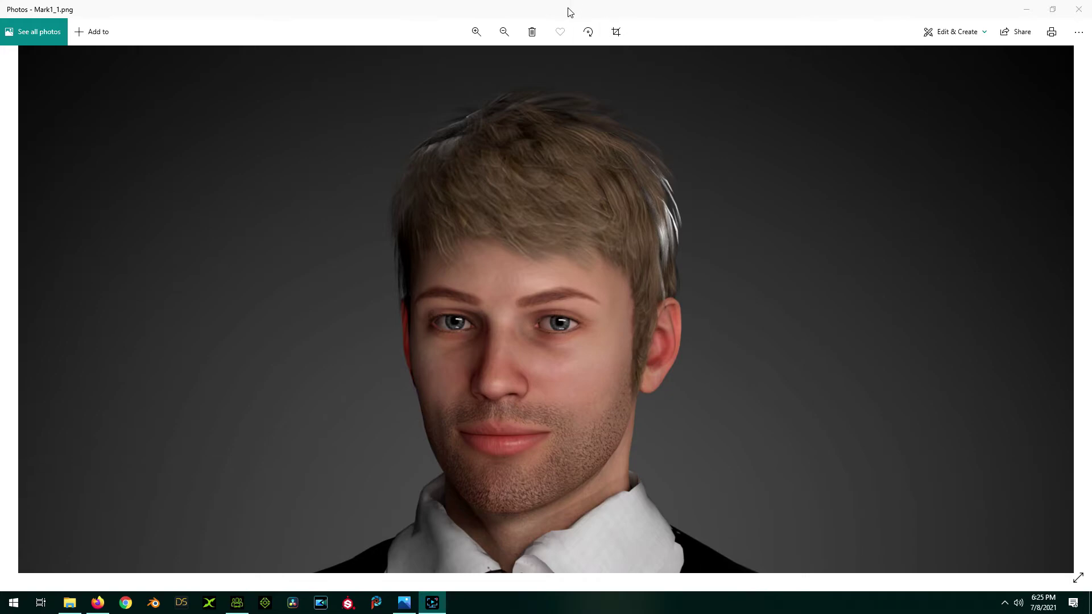
left_click(1077, 10)
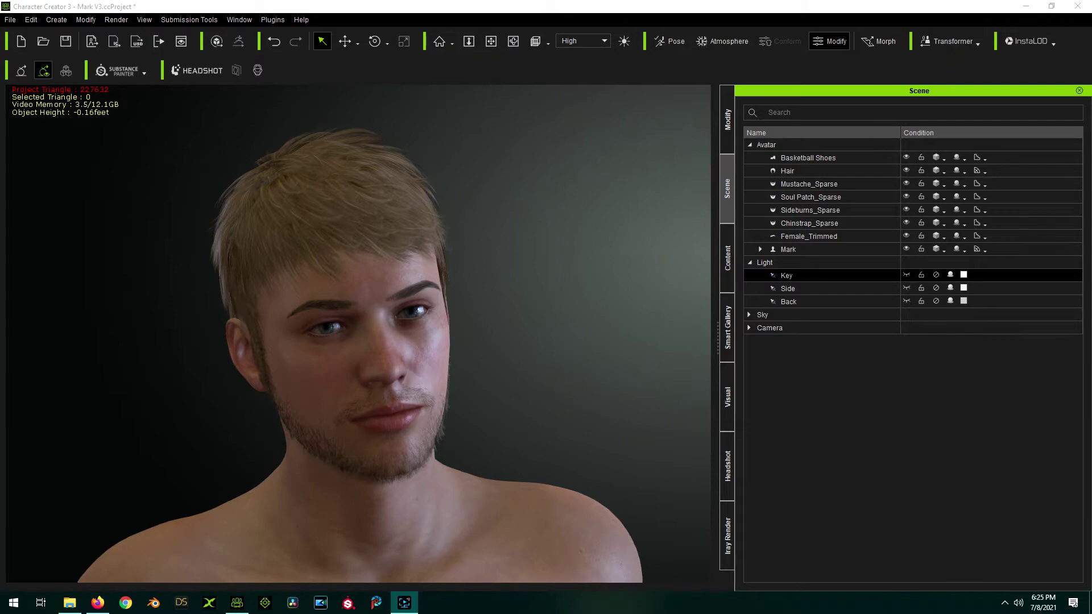
key("Return")
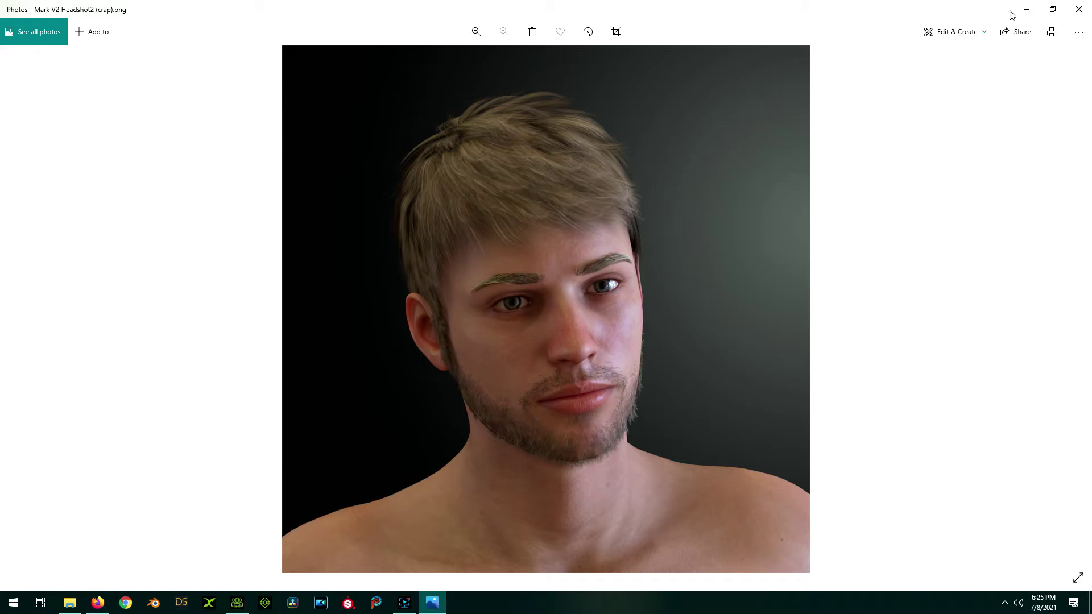
left_click(1080, 10)
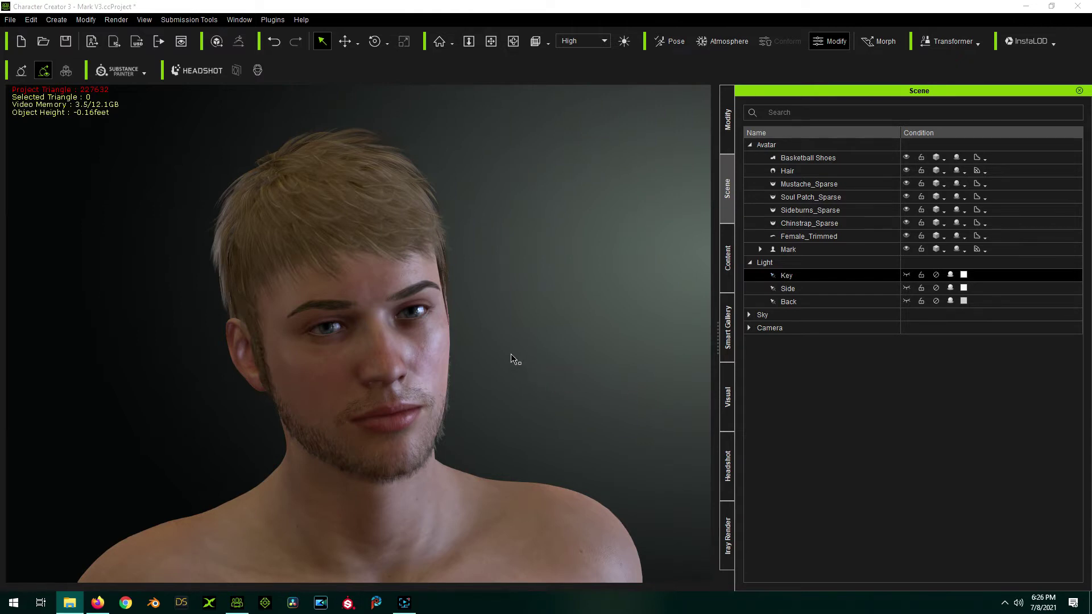
- Select the Female_Trimmed eyebrows and show the Female_Trimmed hair material's texture maps in Modify
left_click(413, 296)
left_click(412, 296)
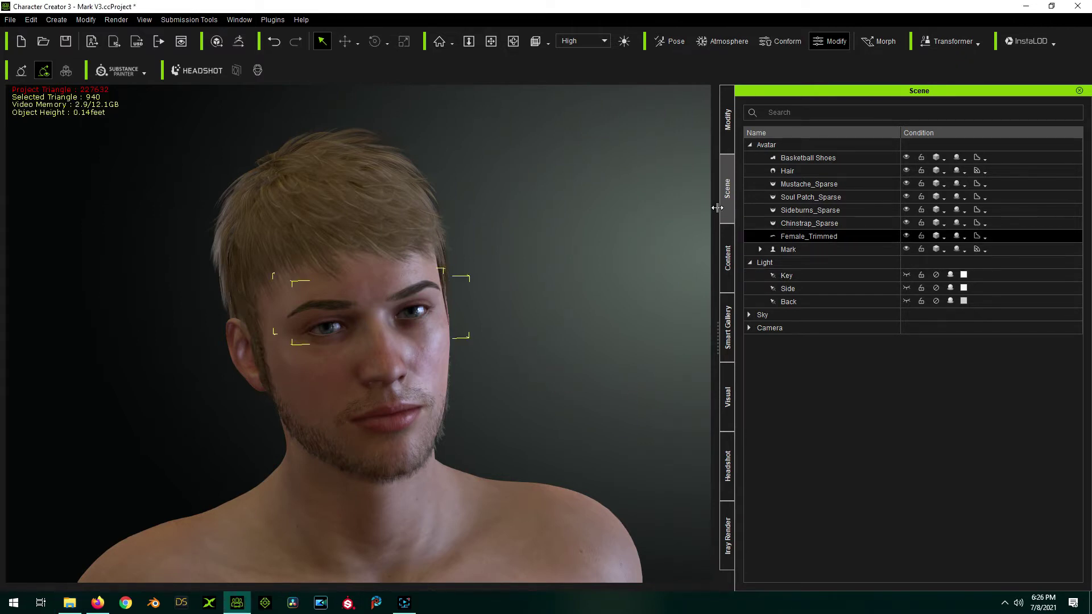
left_click(728, 137)
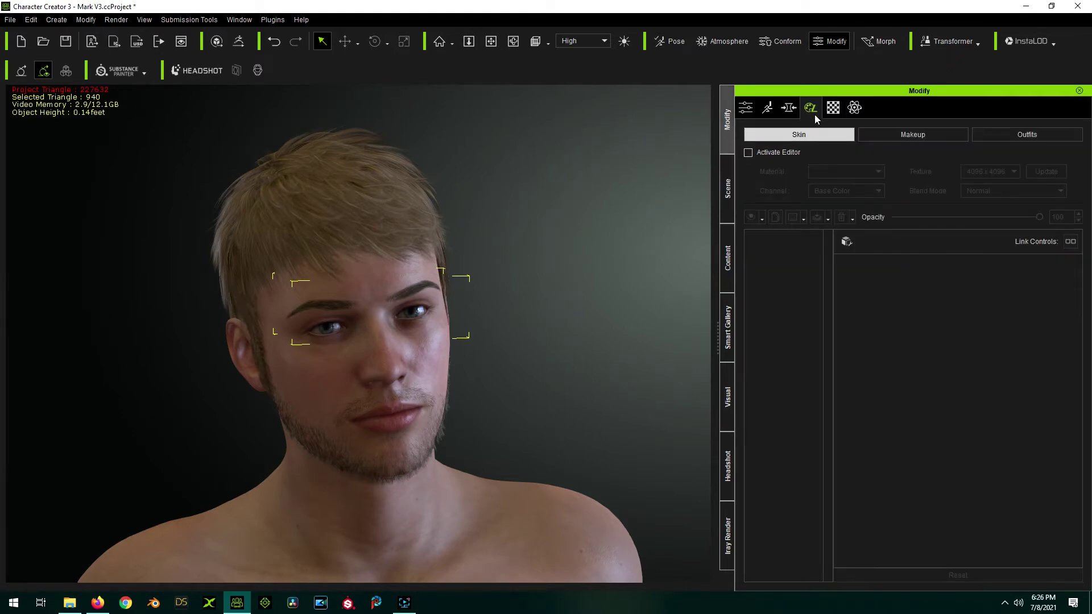
left_click(836, 108)
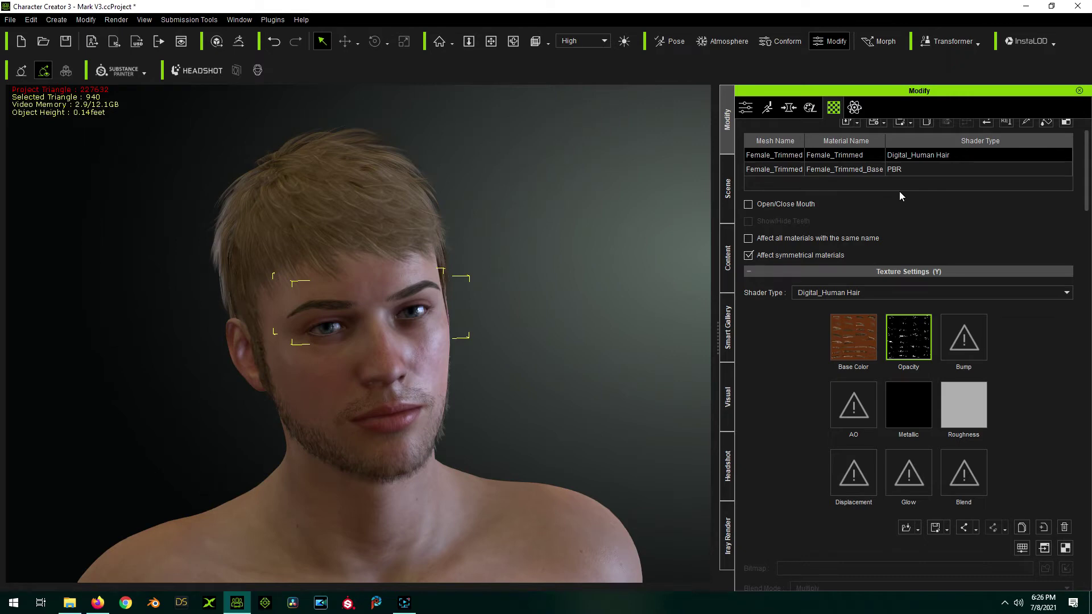
left_click_drag(885, 141, 893, 140)
left_click(862, 173)
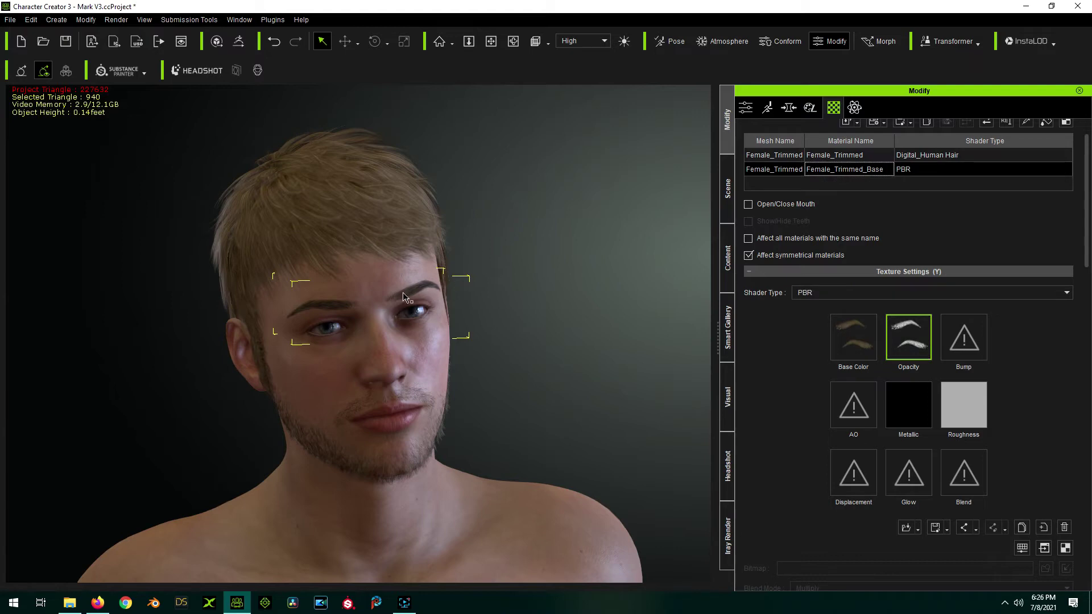
left_click(866, 156)
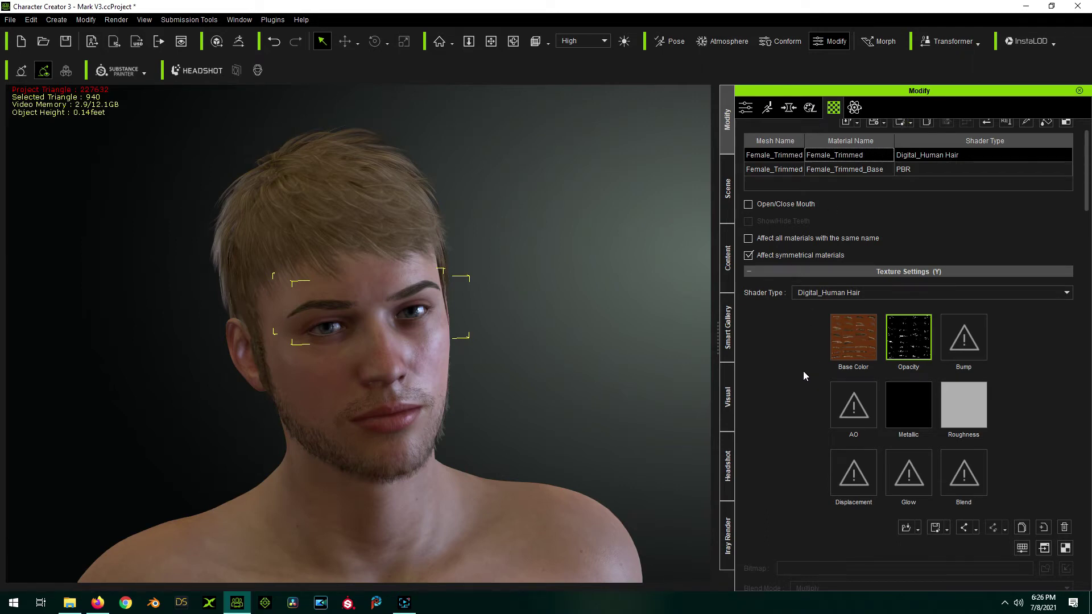
- Scroll through the eyebrow texture maps and test lowering the Opacity map strength
scroll(803, 371, "down", 5)
scroll(804, 376, "up", 2)
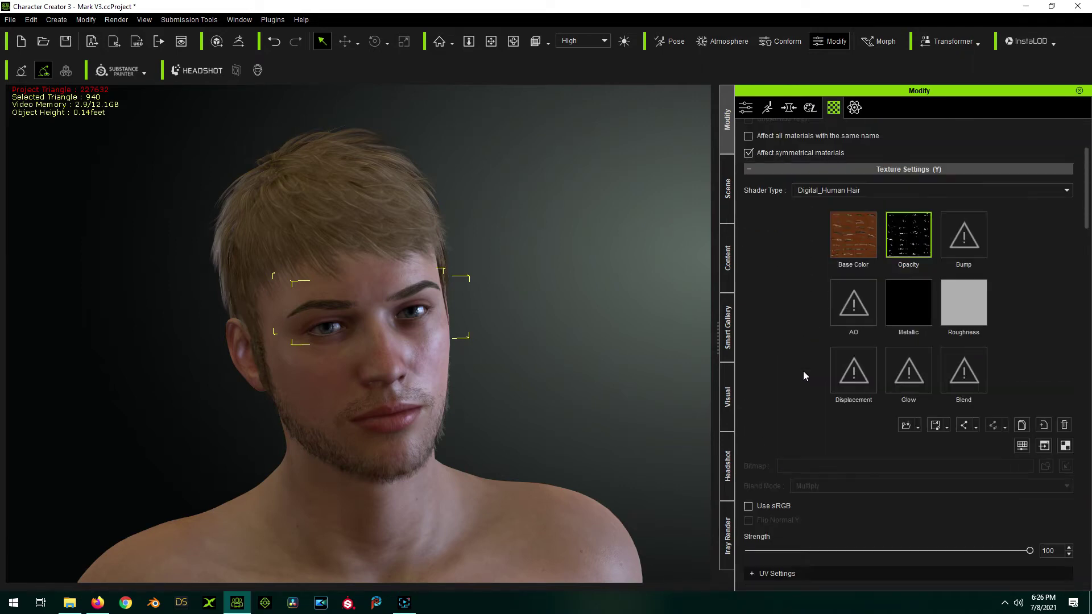
scroll(803, 375, "down", 2)
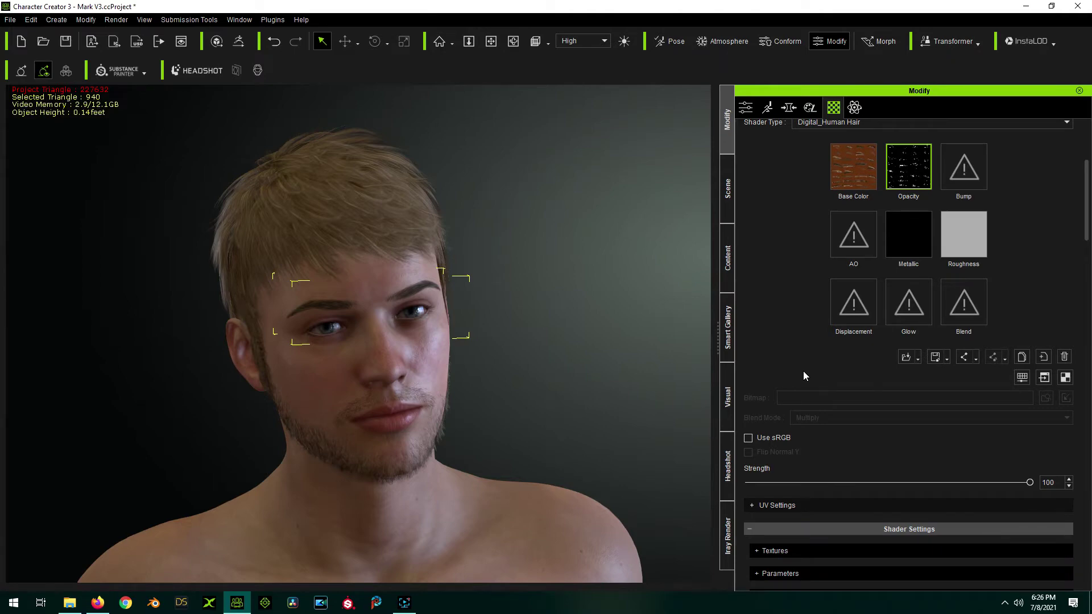
scroll(798, 366, "up", 3)
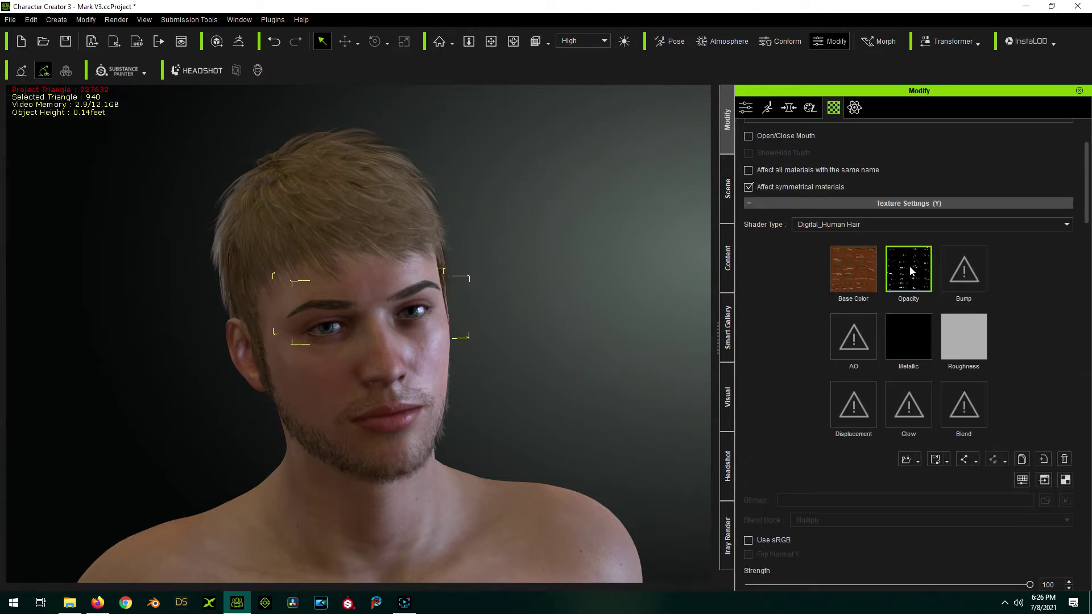
scroll(787, 350, "down", 2)
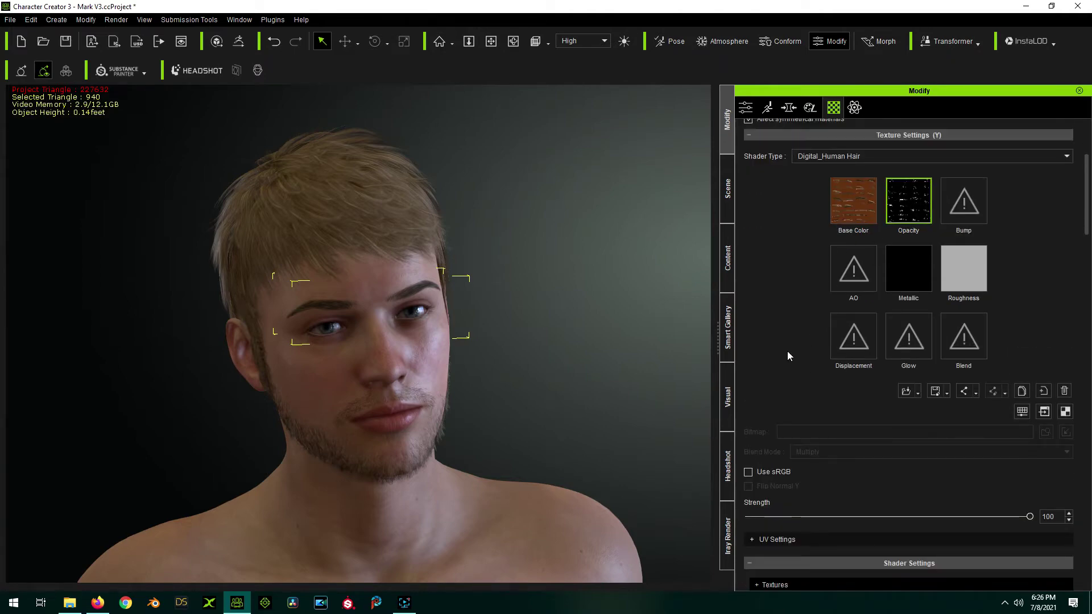
mouse_move(1030, 516)
left_mouse_down()
mouse_move(912, 516)
mouse_move(794, 542)
mouse_move(1024, 519)
mouse_move(723, 526)
mouse_move(954, 532)
mouse_move(1030, 518)
left_mouse_up()
- Set the eyebrow Opacity map's Adjust Color Brightness to -50
right_click(924, 196)
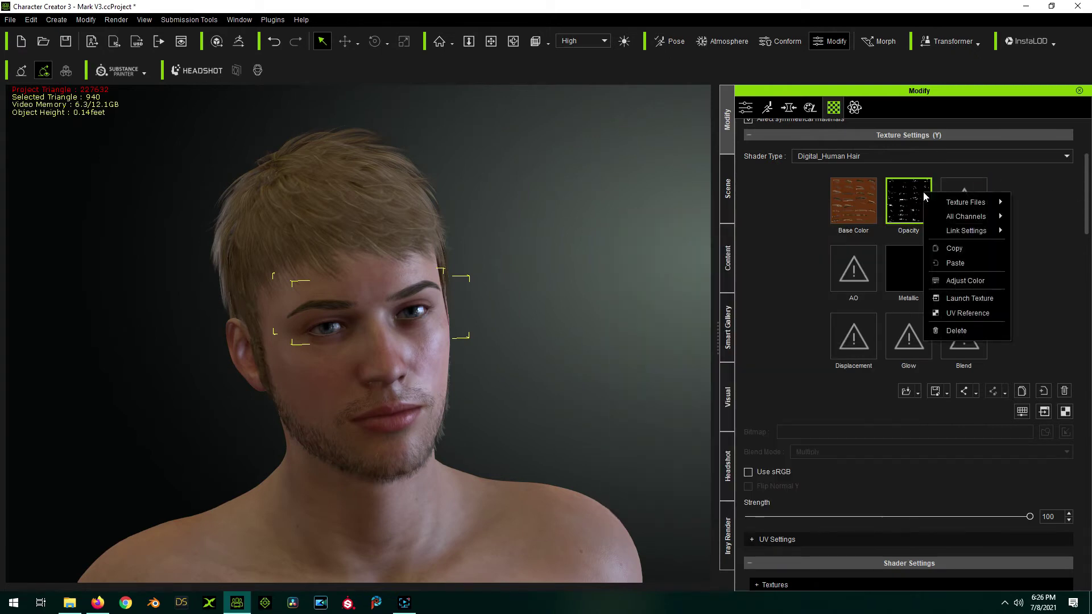
left_click(966, 281)
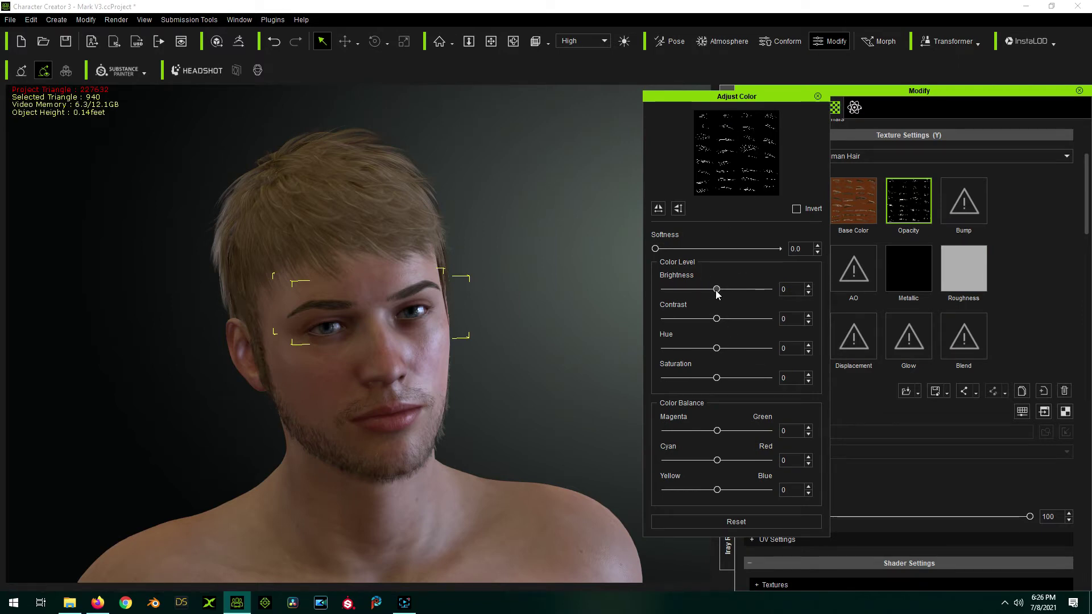
left_click_drag(717, 290, 690, 290)
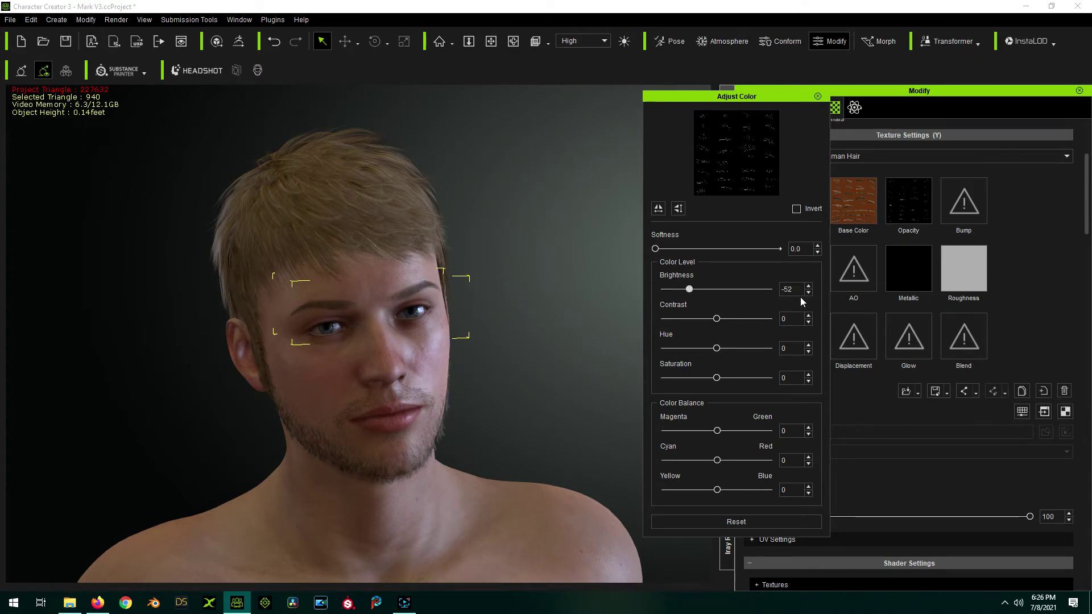
key("Tab")
type("-50")
key("Return")
- Select the beard and set its Opacity map Brightness to -50
left_click(301, 438)
left_click(301, 438)
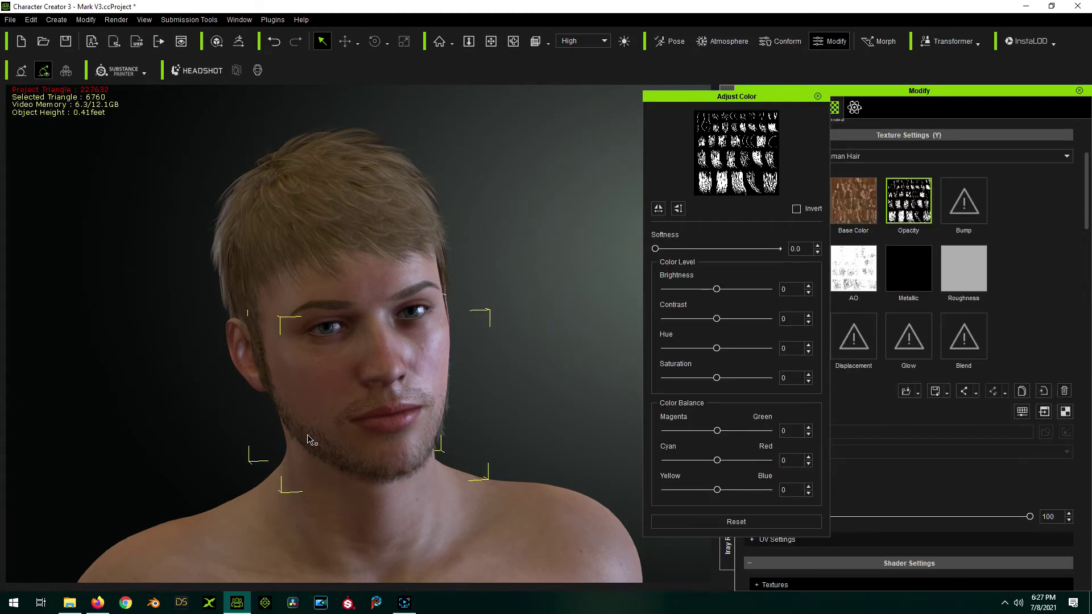
left_click_drag(776, 94, 748, 101)
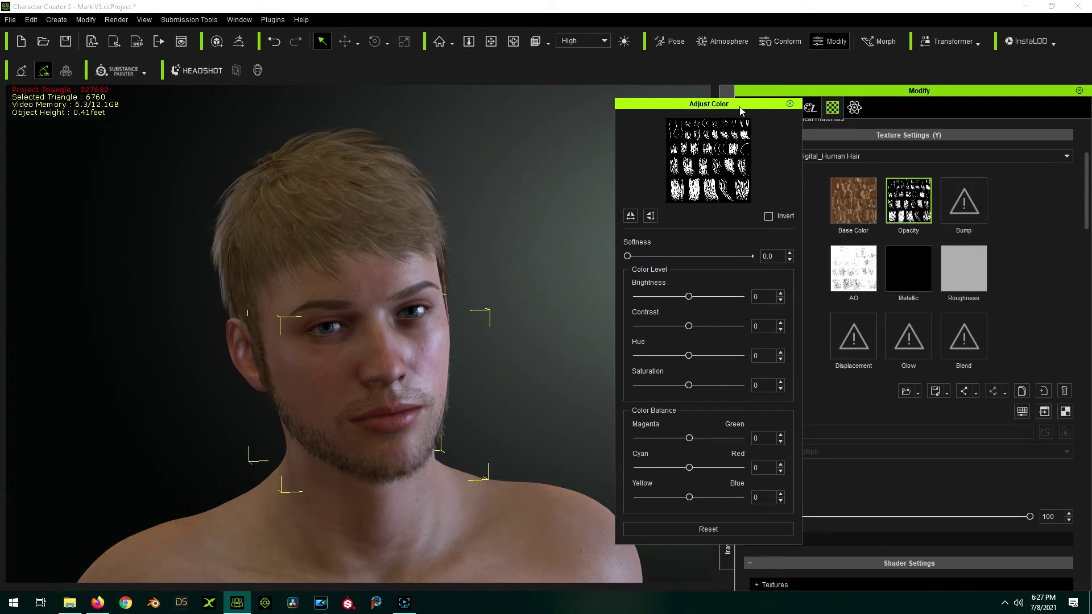
double_click(772, 296)
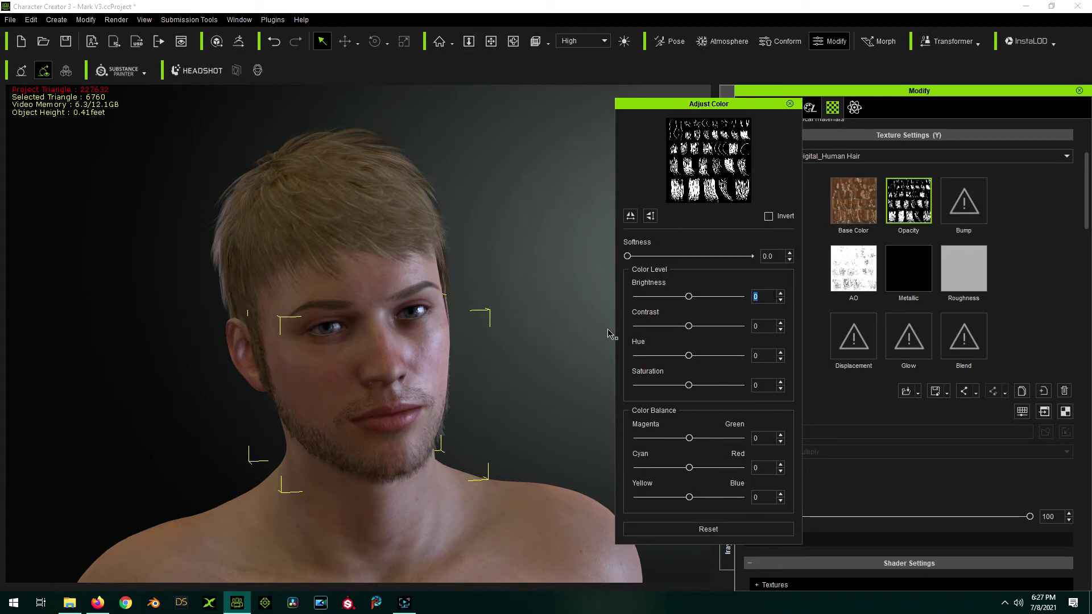
type("-50")
key("Return")
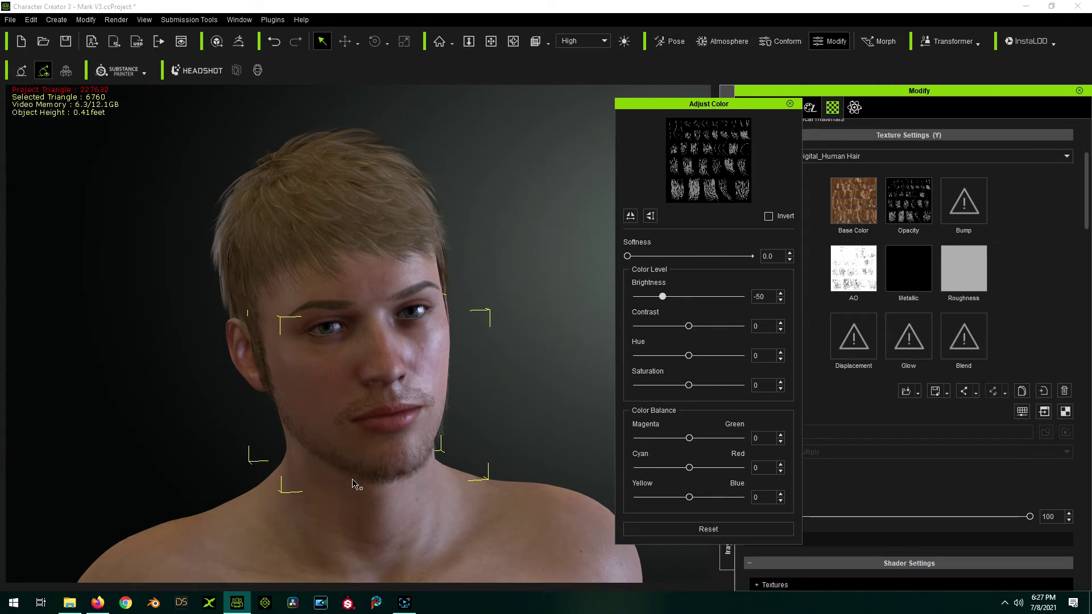
- Set the mustache's Opacity map Brightness to -25, then close Adjust Color and deselect
left_click(417, 400)
left_click(417, 400)
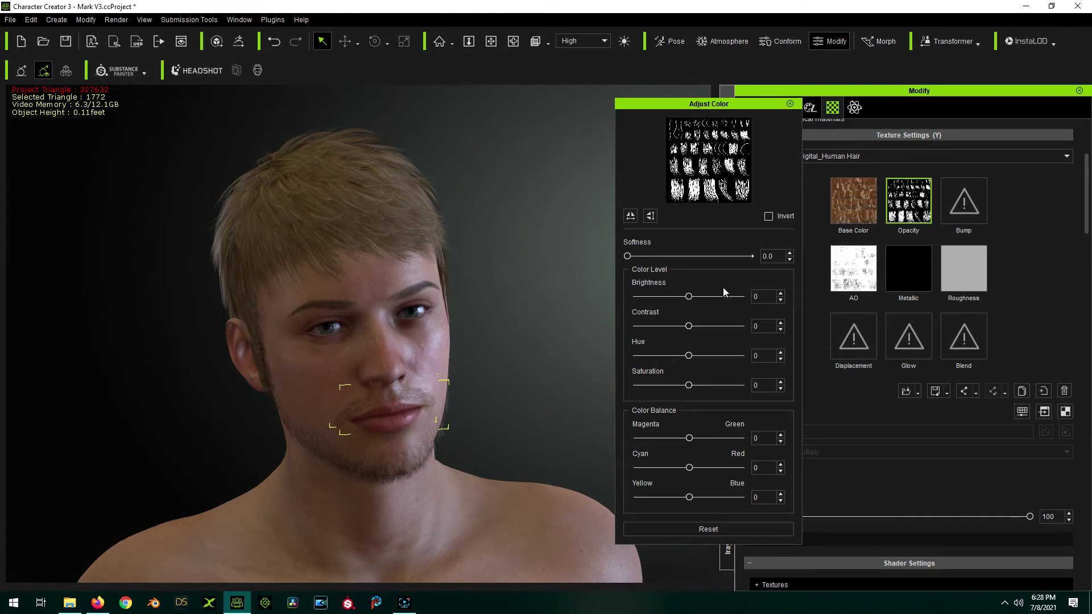
double_click(754, 298)
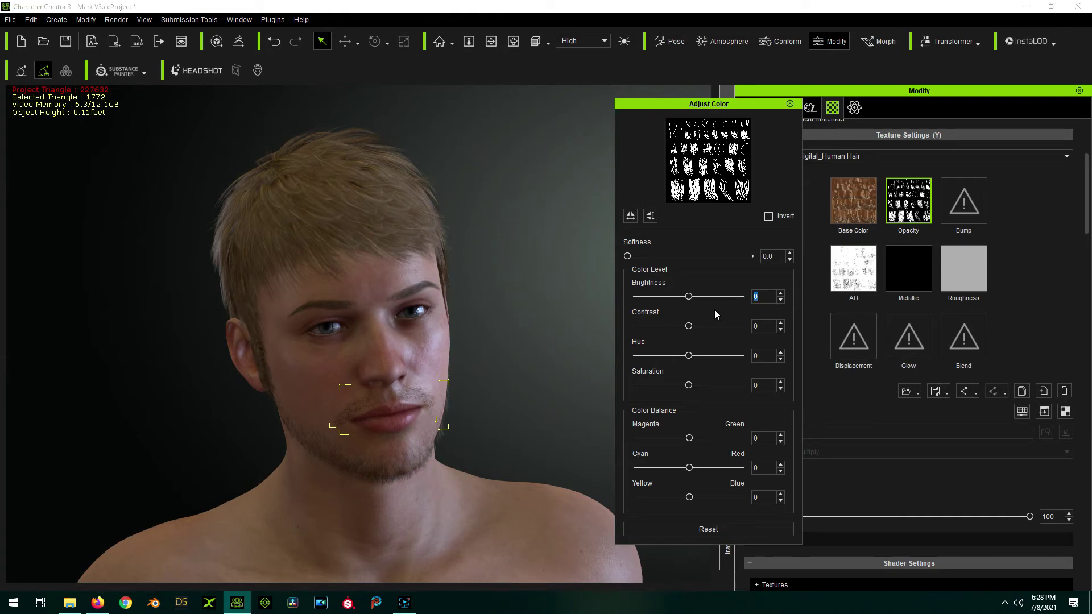
type("-25")
key("Return")
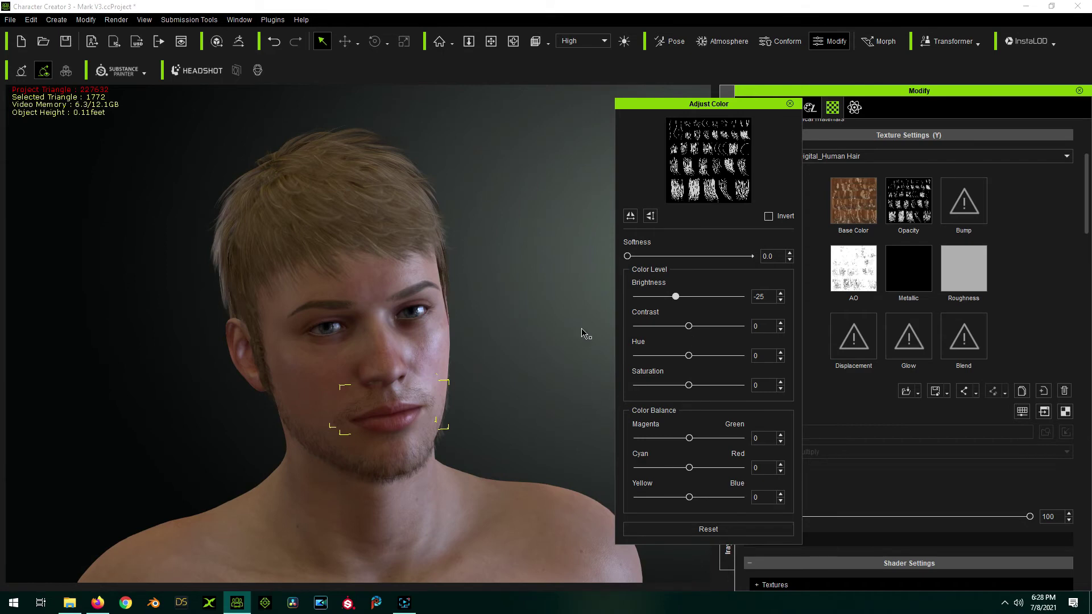
left_click(790, 104)
left_click(608, 407)
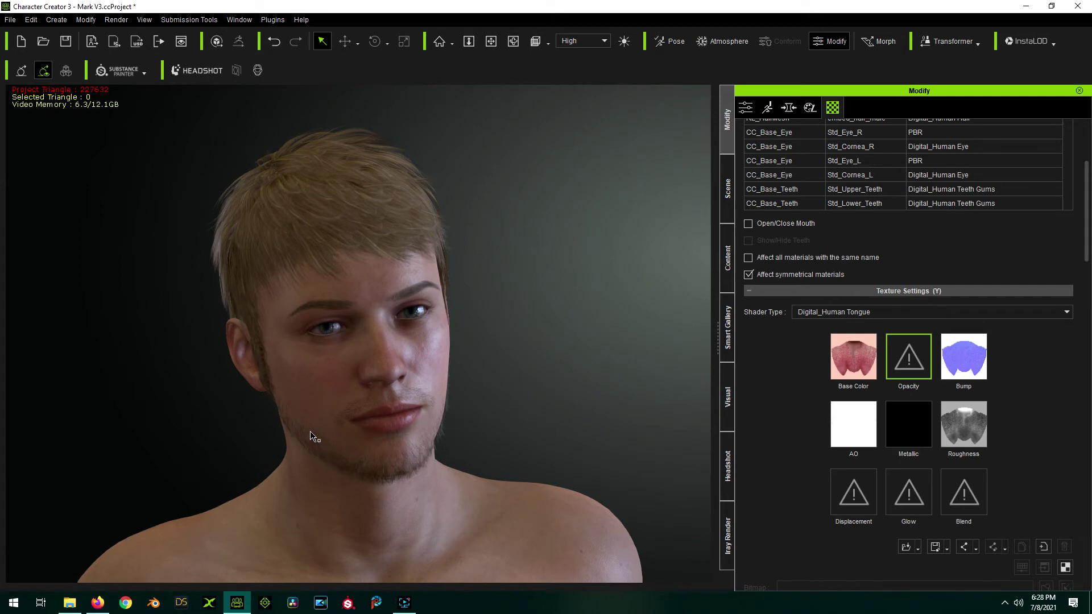
- Select the scalp hair and set its Opacity map's Adjust Color Brightness to -25
left_click(327, 194)
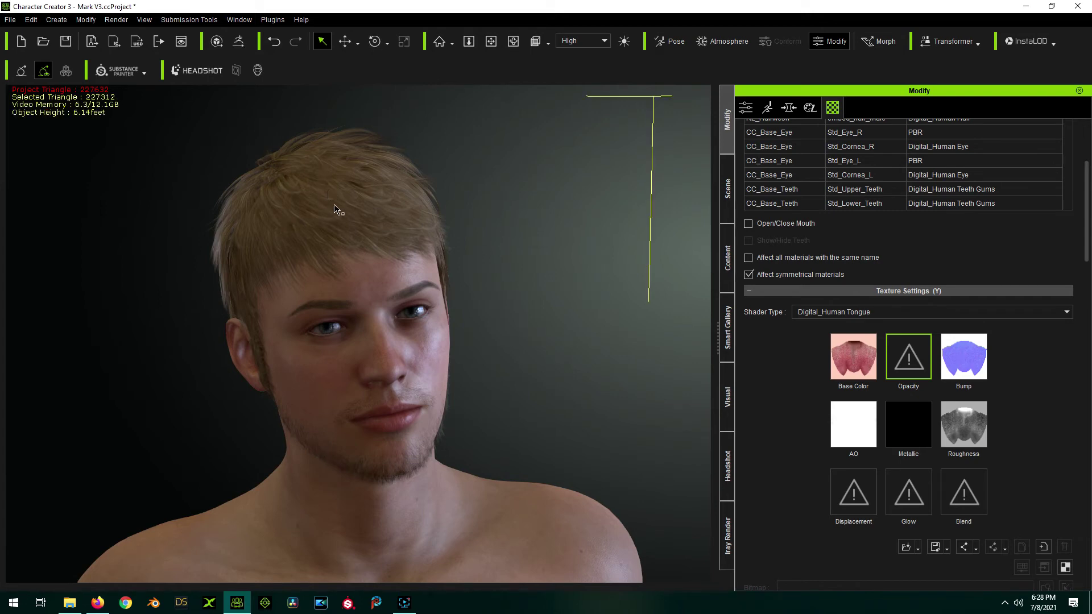
left_click(360, 194)
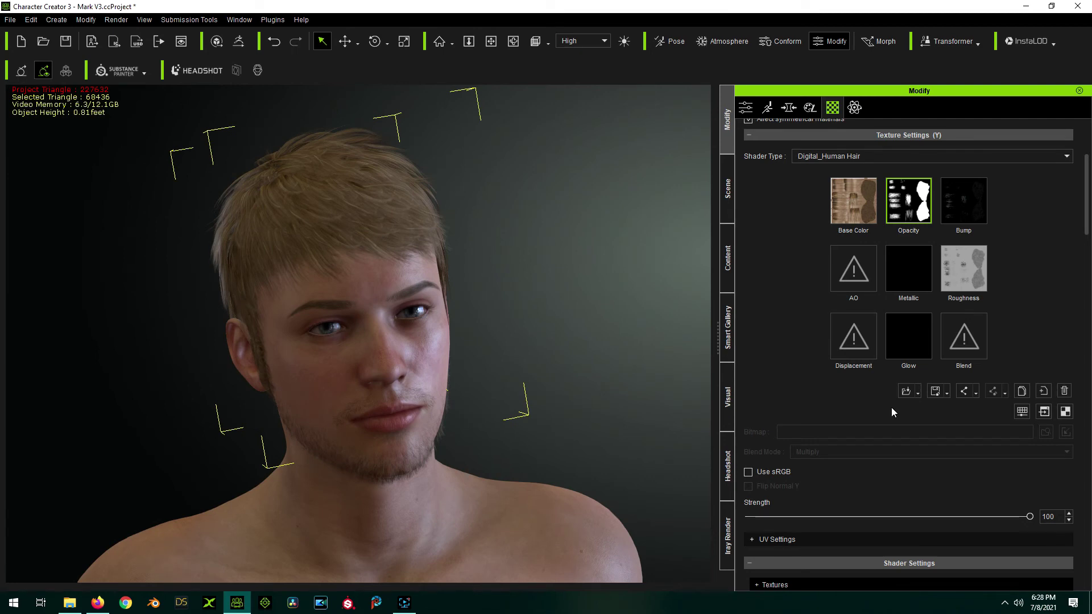
scroll(814, 401, "up", 3)
scroll(814, 401, "up", 1)
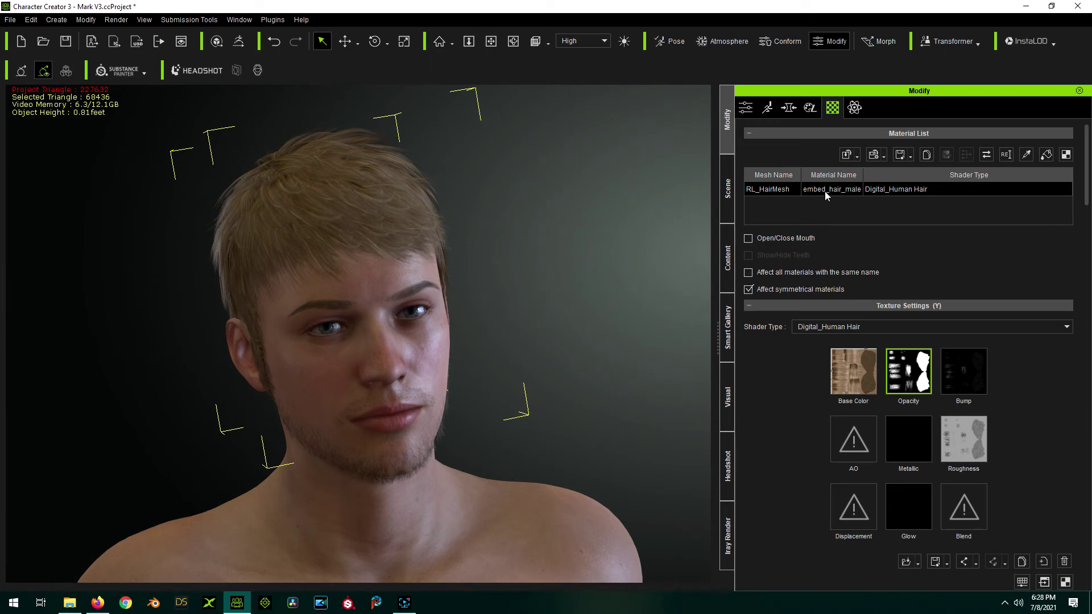
scroll(760, 439, "down", 3)
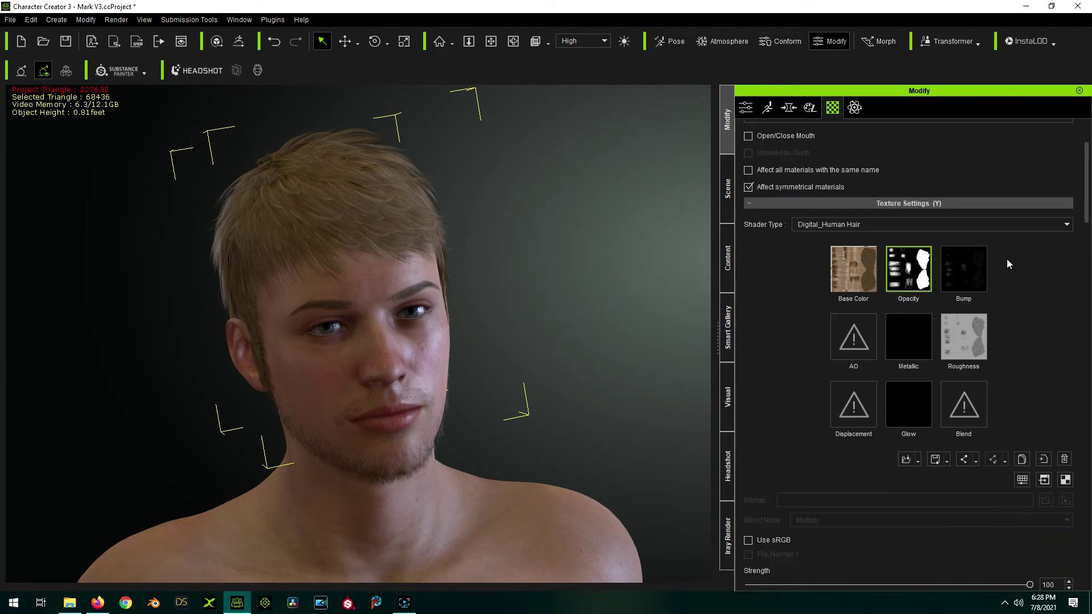
right_click(911, 262)
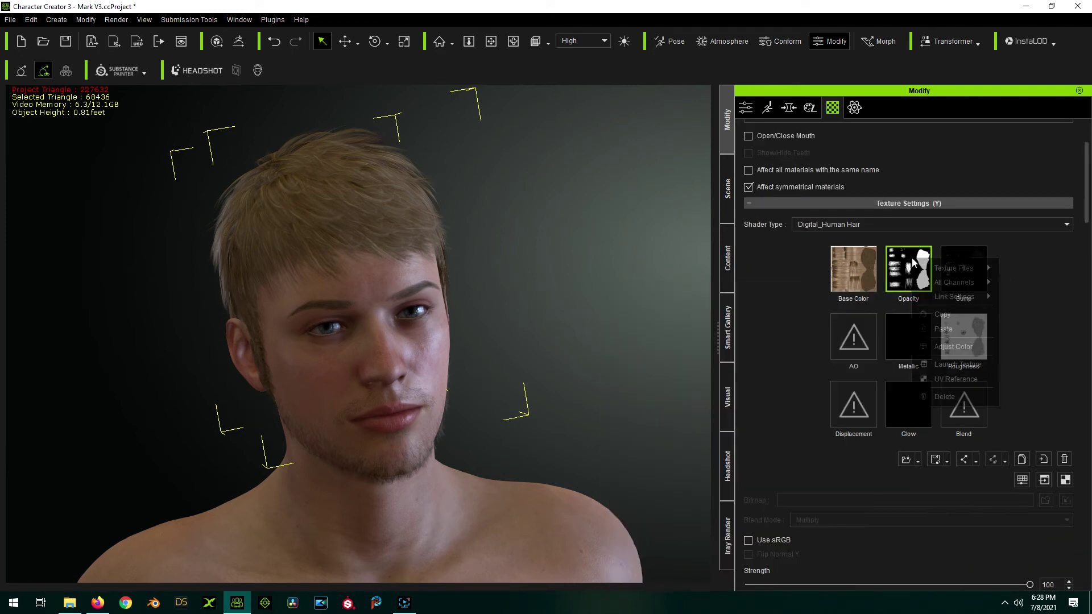
left_click(947, 347)
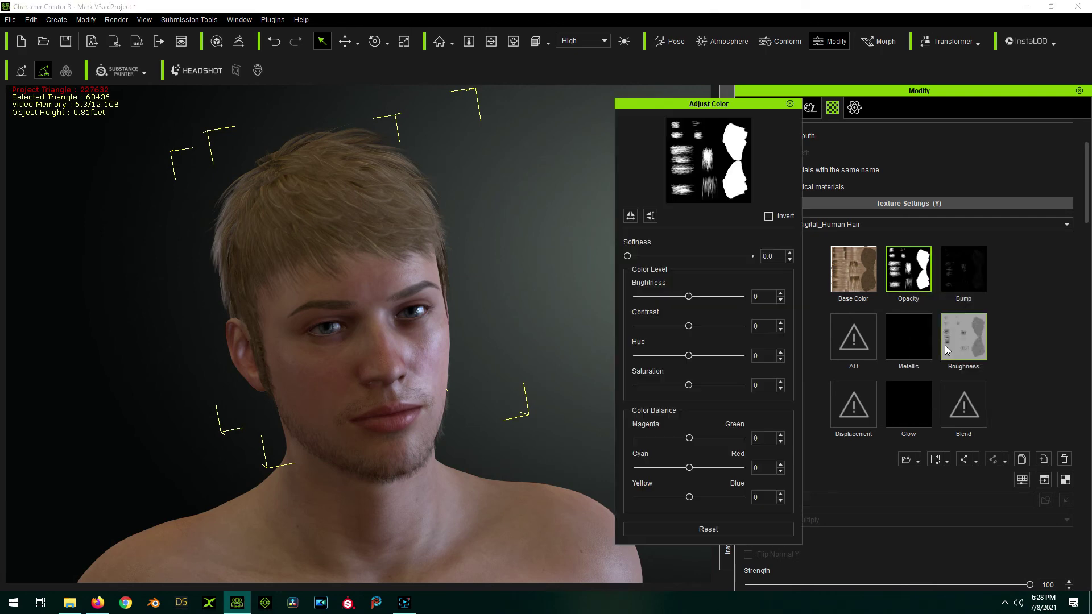
double_click(755, 297)
type("-25")
key("Return")
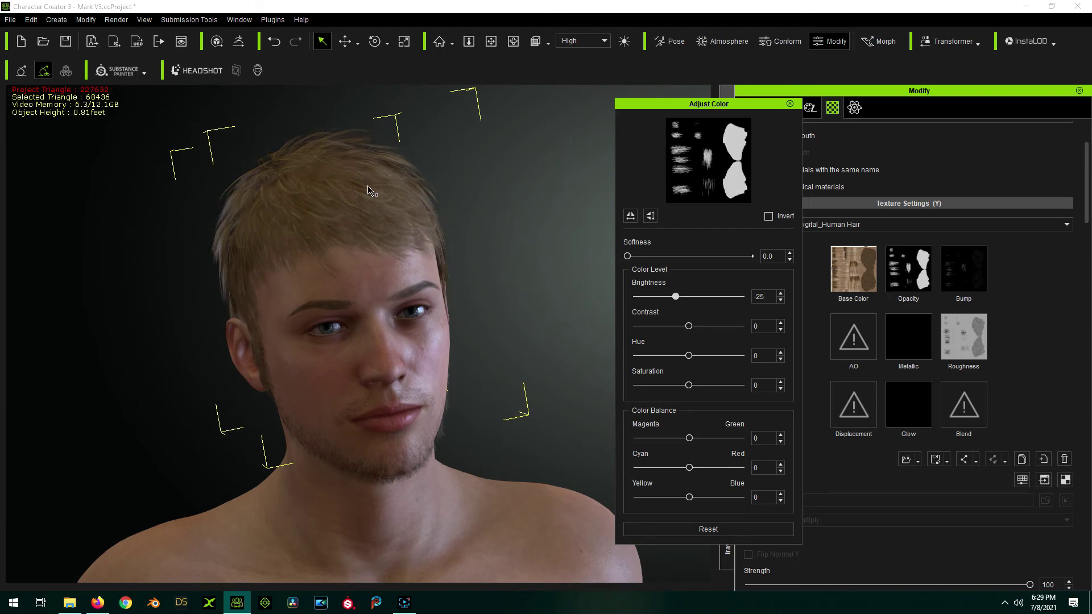
- Close Adjust Color, deselect the hair, and open Mark V2 Headshot2.png for comparison
left_click(790, 103)
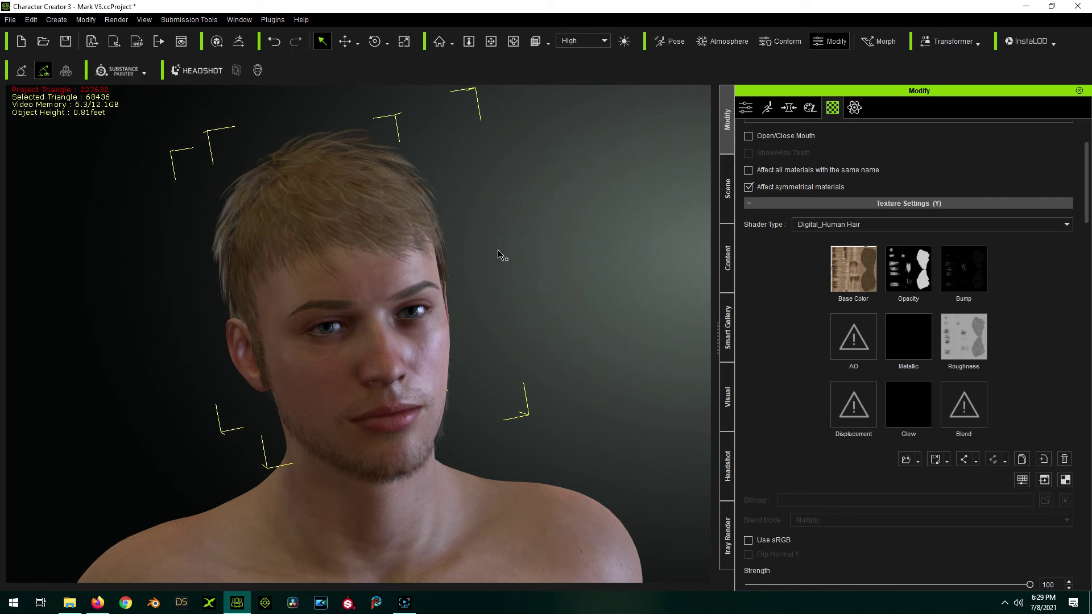
left_click(646, 229)
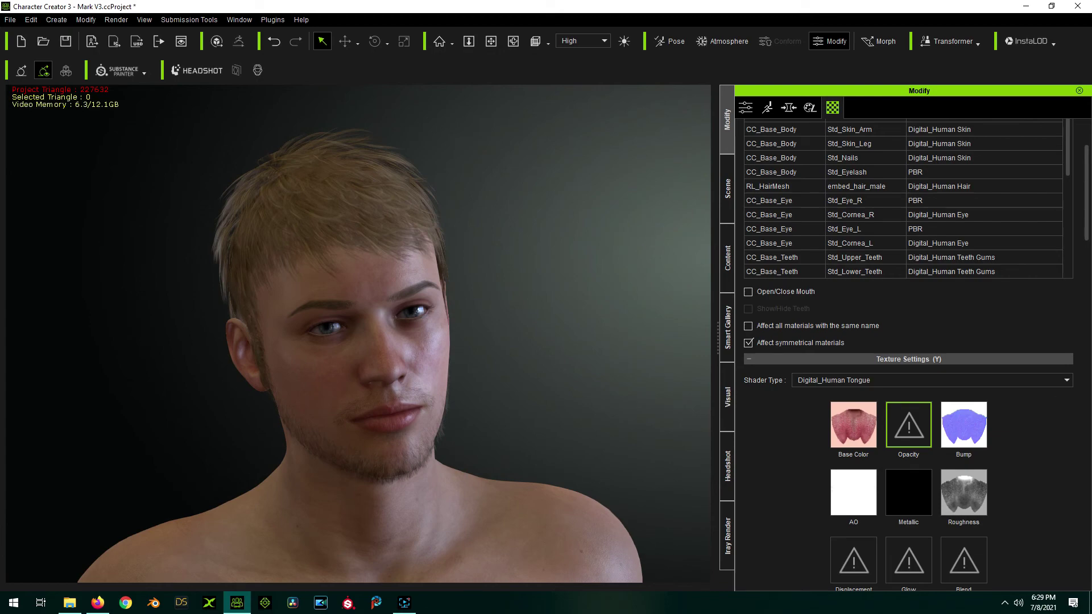
key("Return")
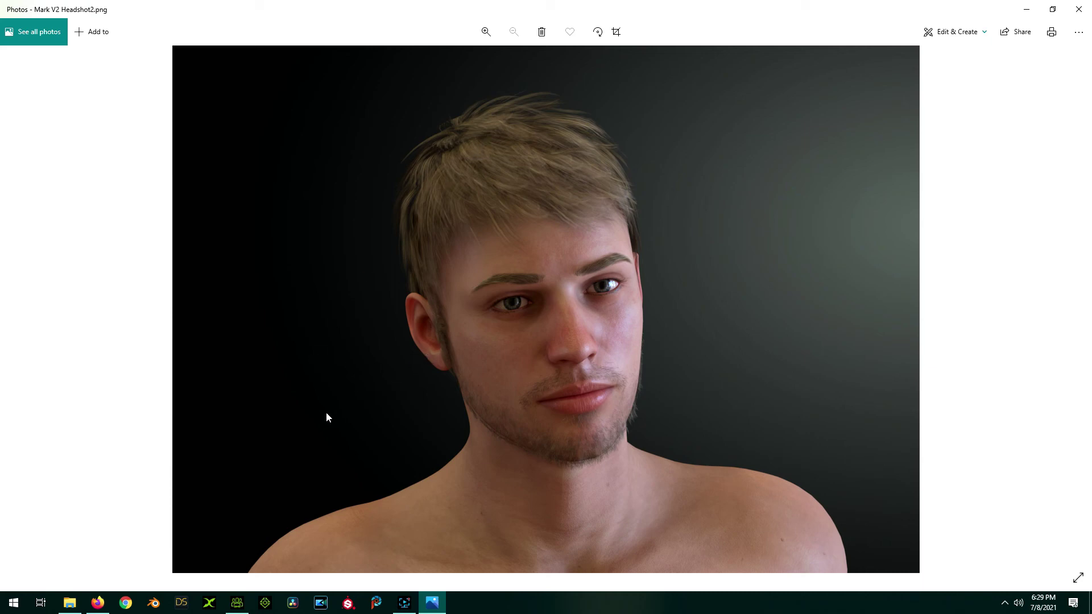
left_click(19, 306)
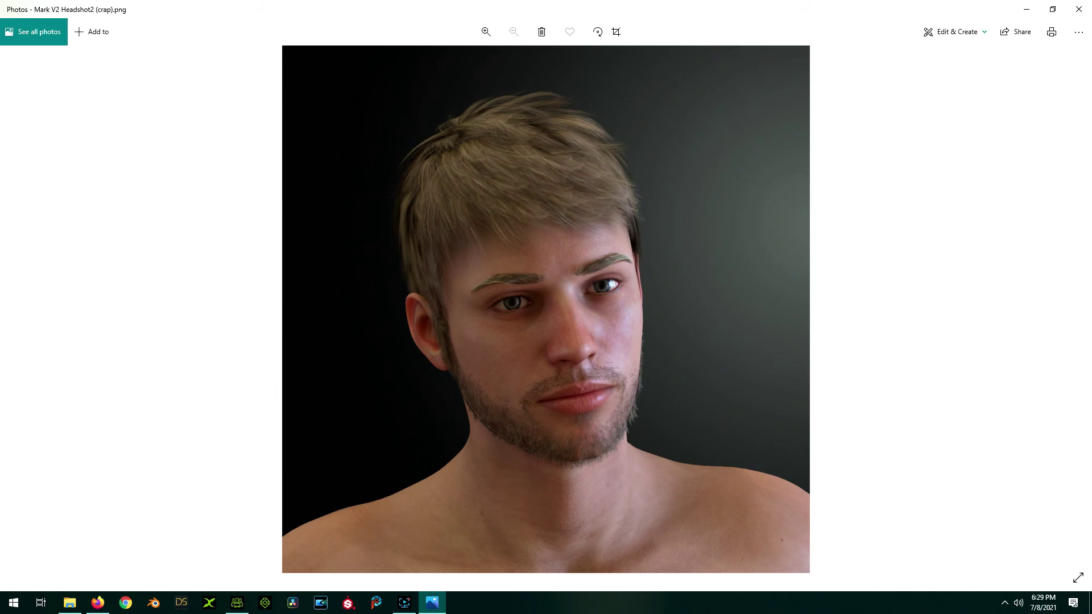
left_click(1076, 324)
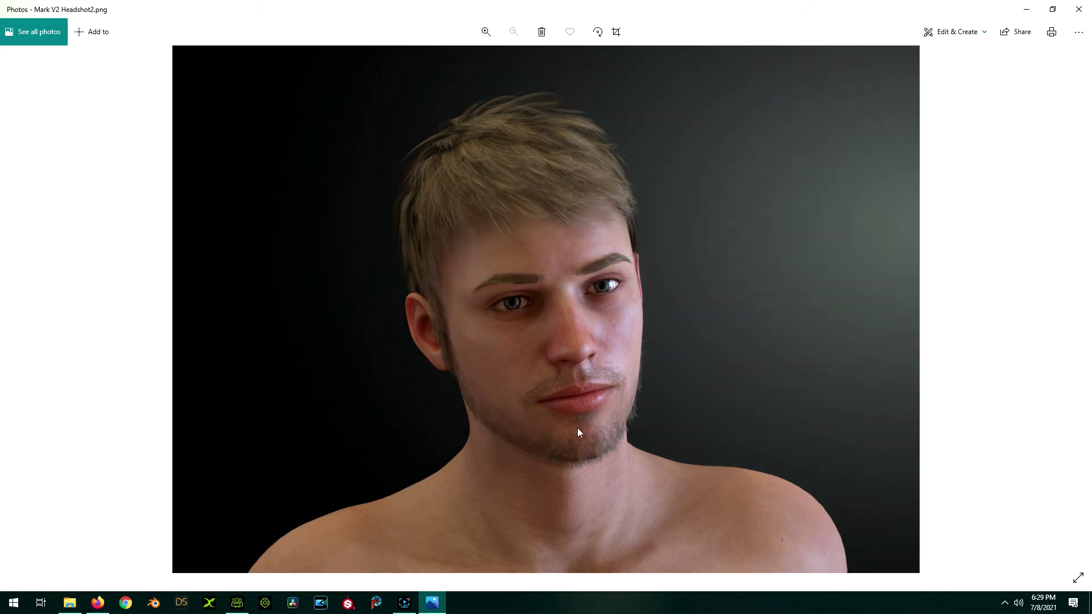